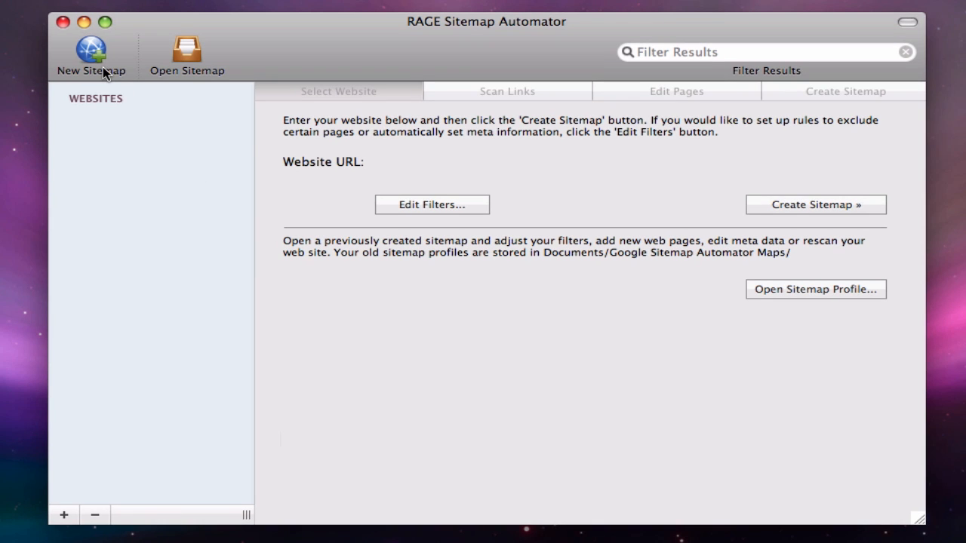
{"action": "left_click", "coordinate": [91, 53]}
{"action": "key", "text": "Right"}
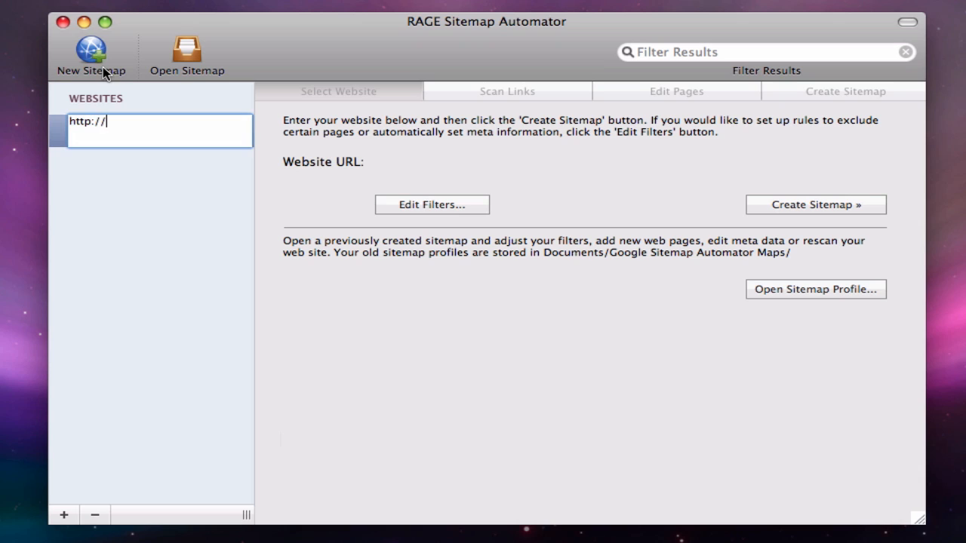
{"action": "type", "text": "apptorial.com"}
{"action": "key", "text": "Return"}
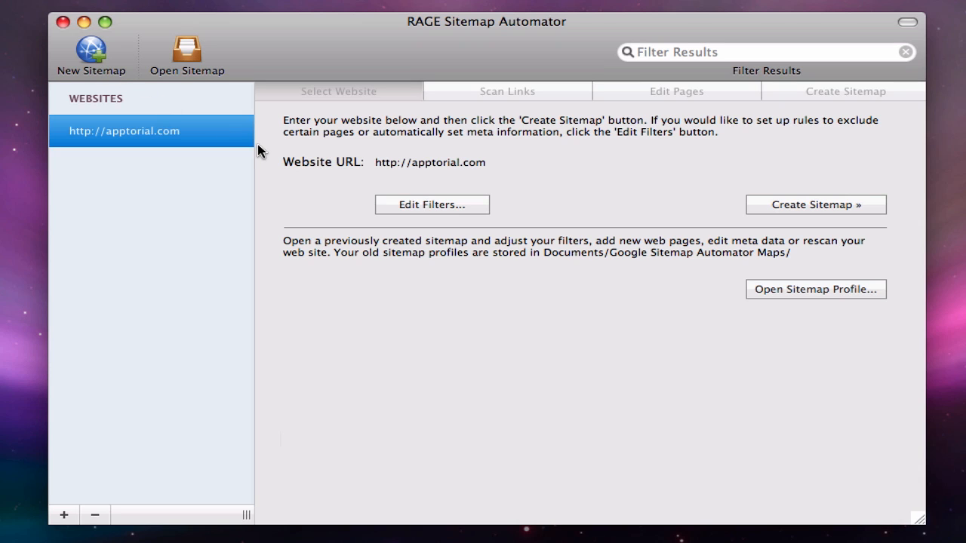
{"action": "left_click", "coordinate": [815, 207]}
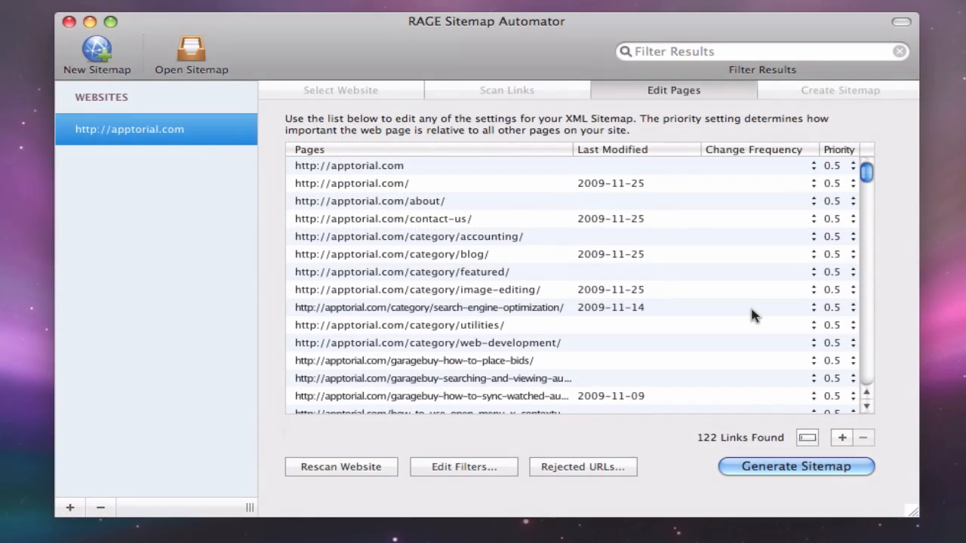
{"action": "left_click", "coordinate": [730, 466]}
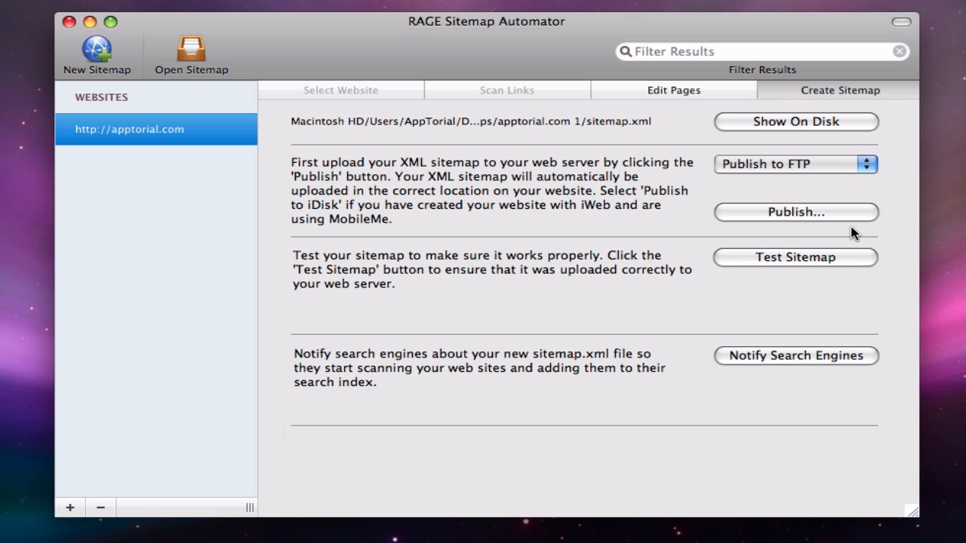
Start publishing the sitemap to FTP and set the root directory to public_html
{"action": "left_click", "coordinate": [867, 168]}
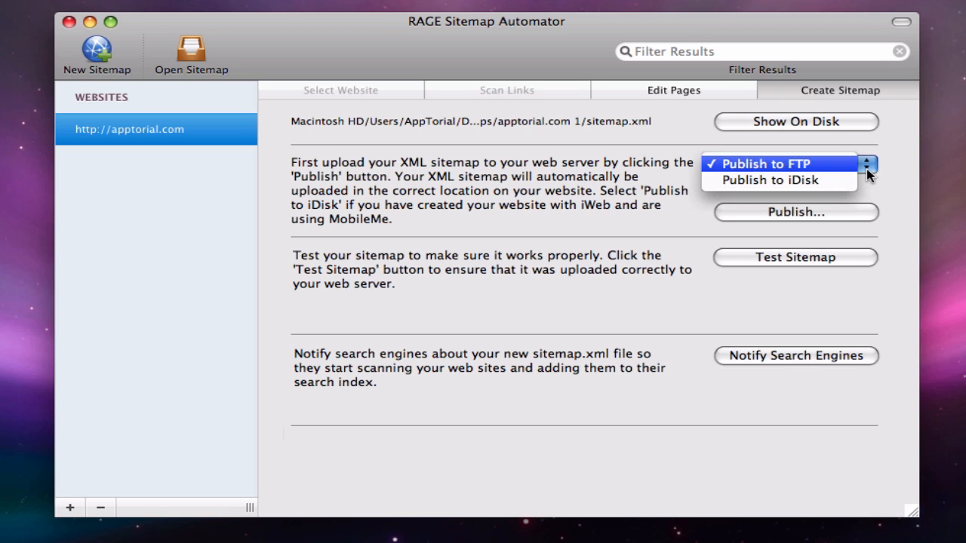
{"action": "left_click", "coordinate": [867, 215]}
{"action": "left_click", "coordinate": [865, 212]}
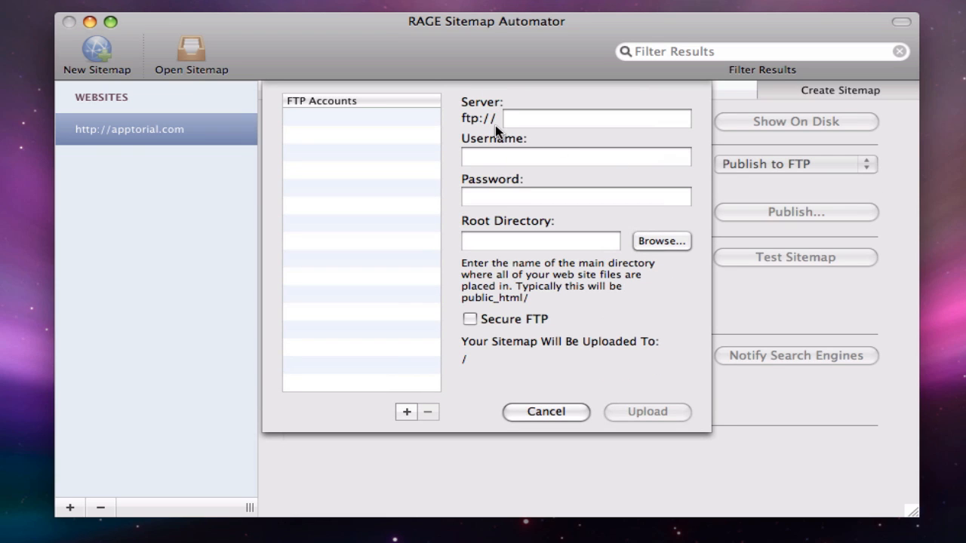
{"action": "left_click", "coordinate": [503, 240]}
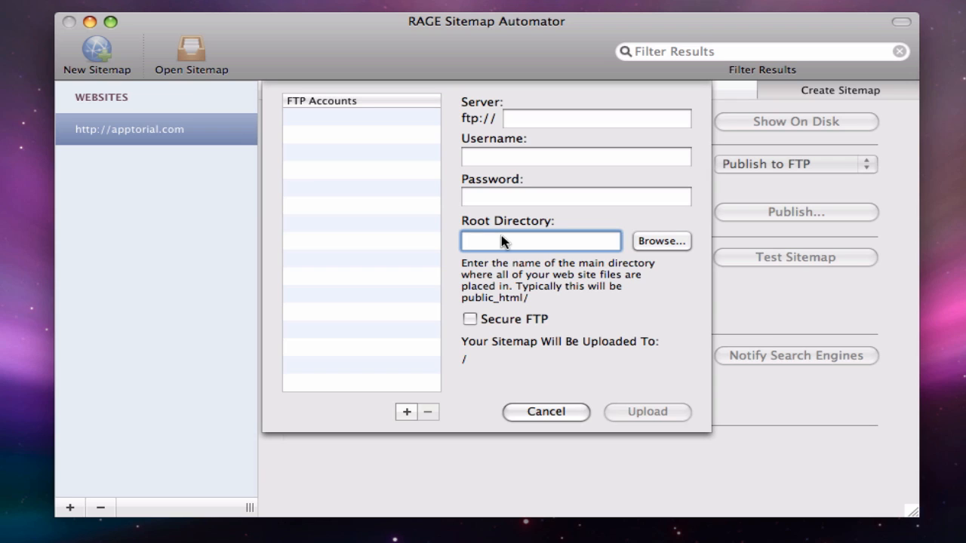
{"action": "type", "text": "public_"}
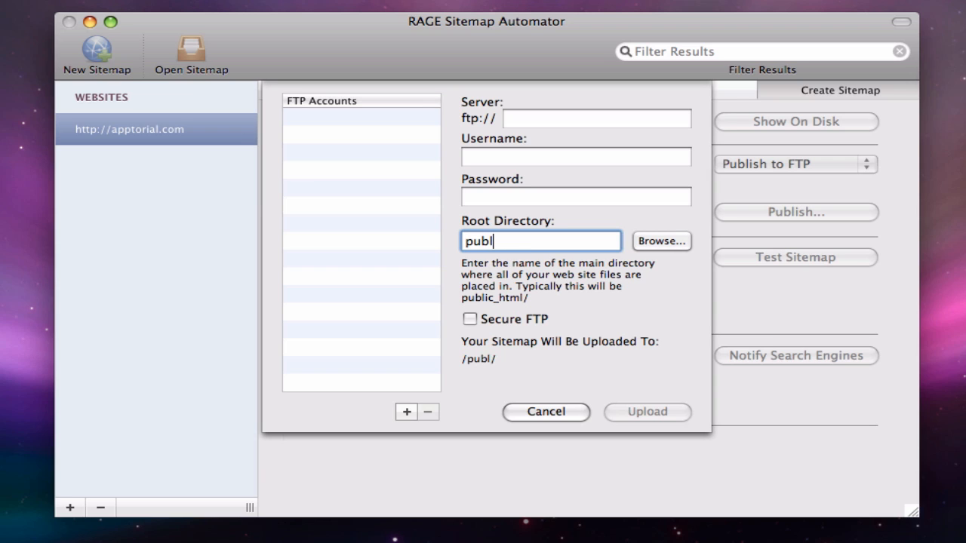
{"action": "type", "text": "html"}
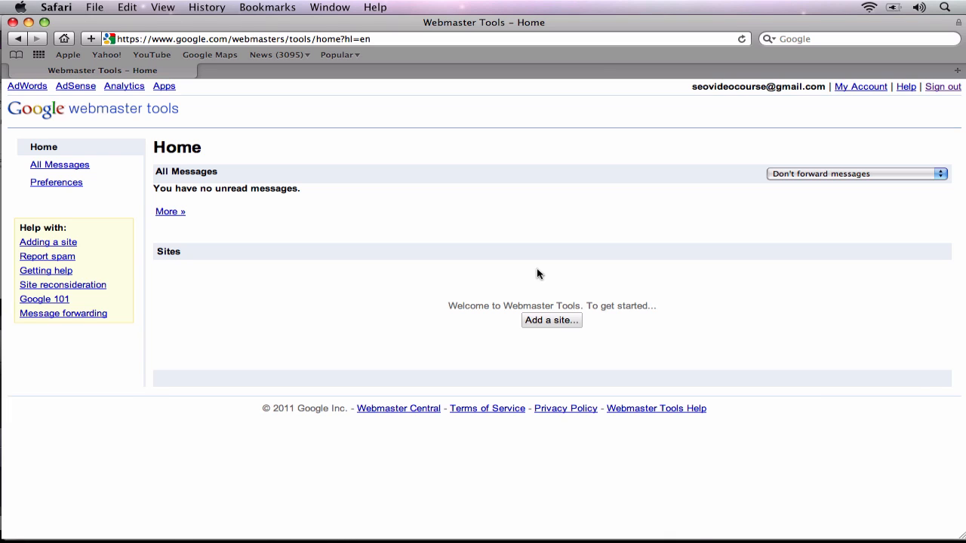
{"action": "left_click", "coordinate": [551, 321]}
{"action": "type", "text": "ww"}
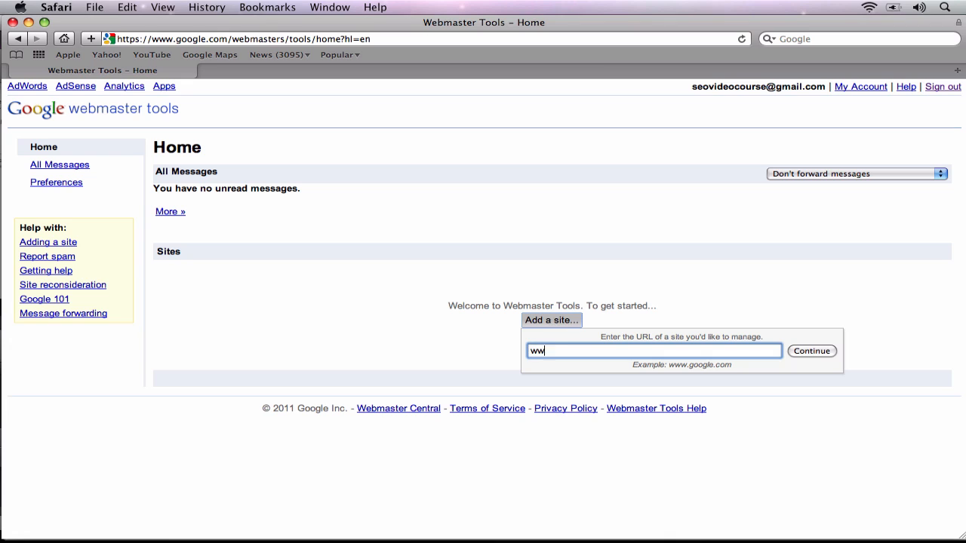
{"action": "type", "text": "w.apptorial.com"}
{"action": "left_click", "coordinate": [799, 353]}
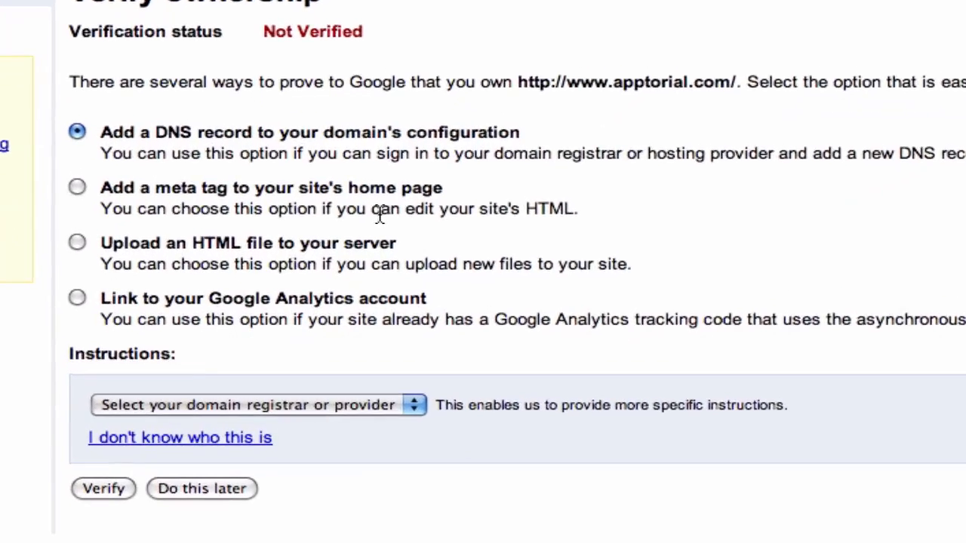
{"action": "left_click", "coordinate": [47, 216]}
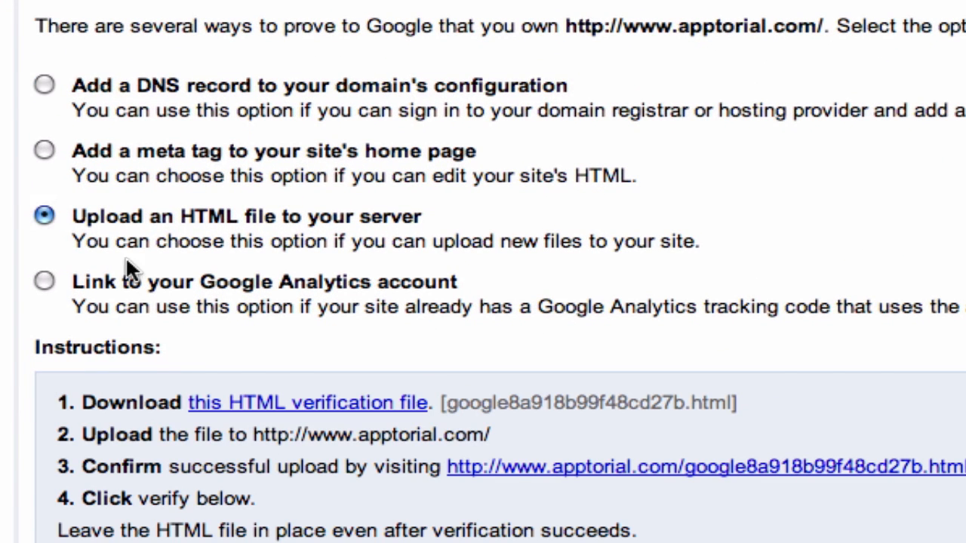
{"action": "left_click", "coordinate": [286, 402]}
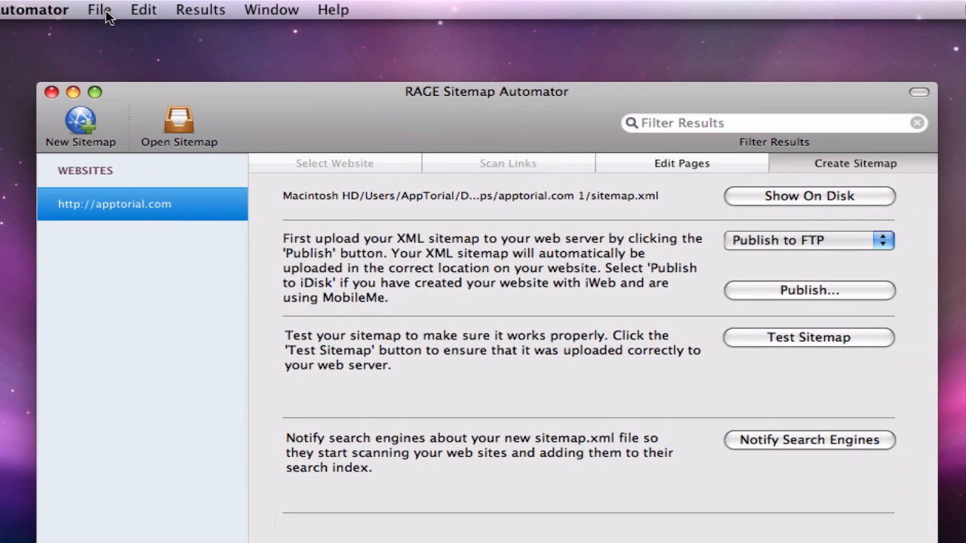
Switch to RAGE Sitemap Automator and publish the HTML file from the Sitemap Verification File folder to FTP as the verification file
{"action": "left_click", "coordinate": [104, 11]}
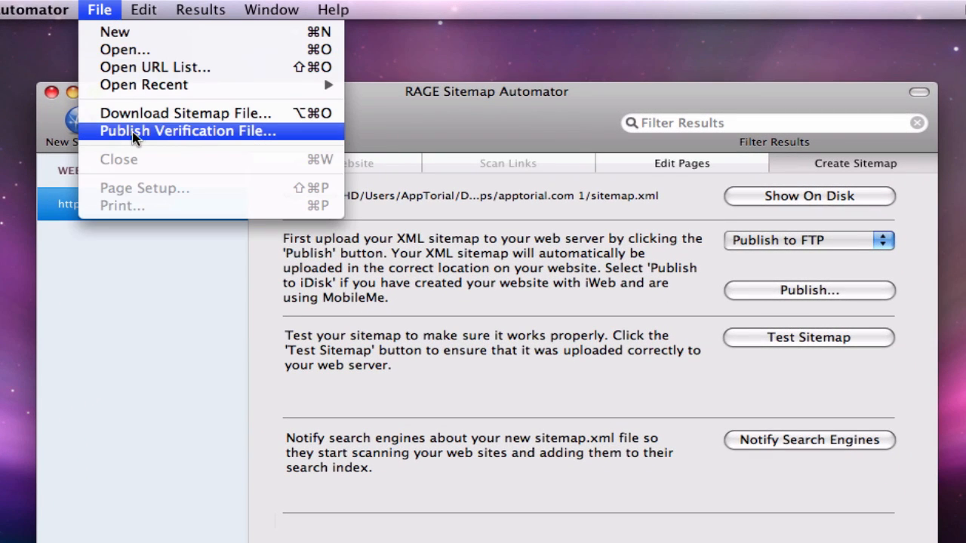
{"action": "left_click", "coordinate": [171, 136]}
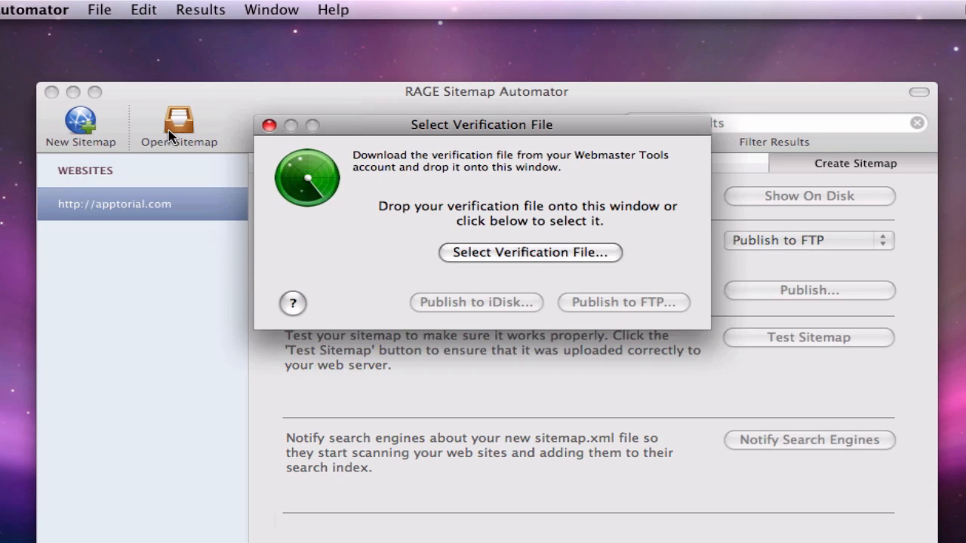
{"action": "left_click", "coordinate": [540, 253]}
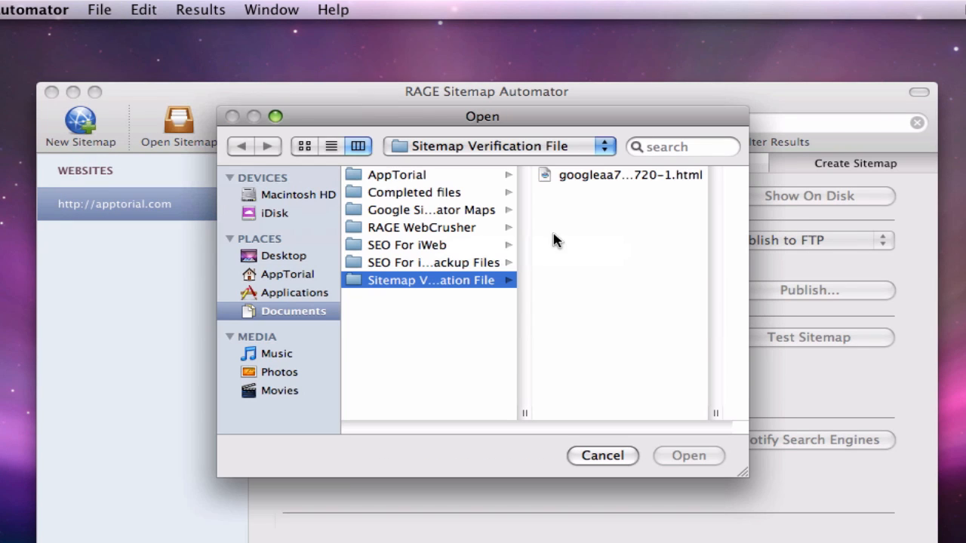
{"action": "left_click", "coordinate": [583, 178]}
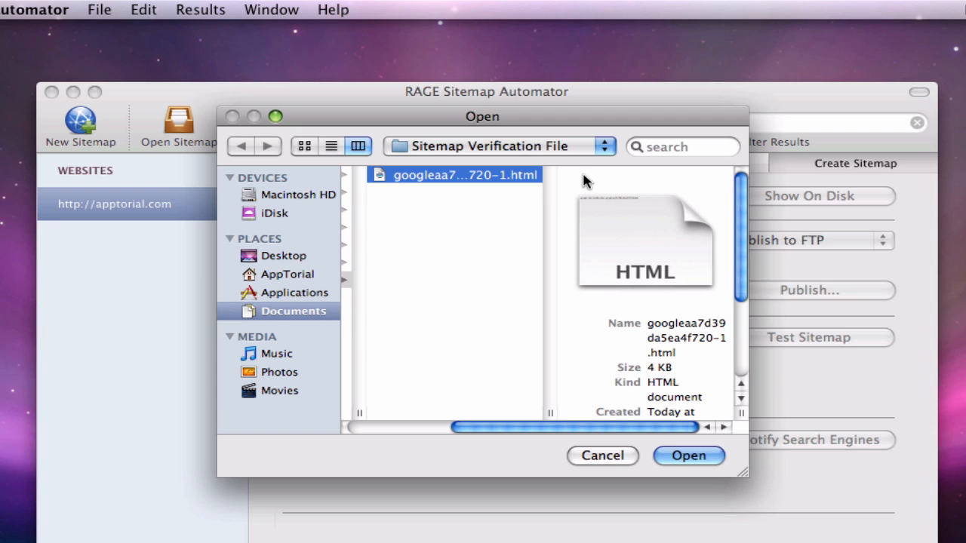
{"action": "left_click", "coordinate": [689, 455]}
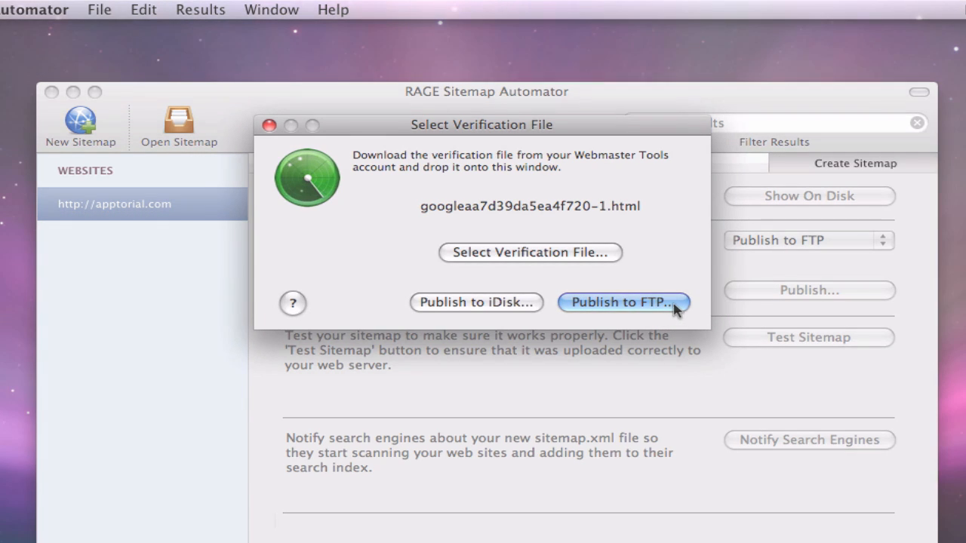
{"action": "left_click", "coordinate": [675, 305]}
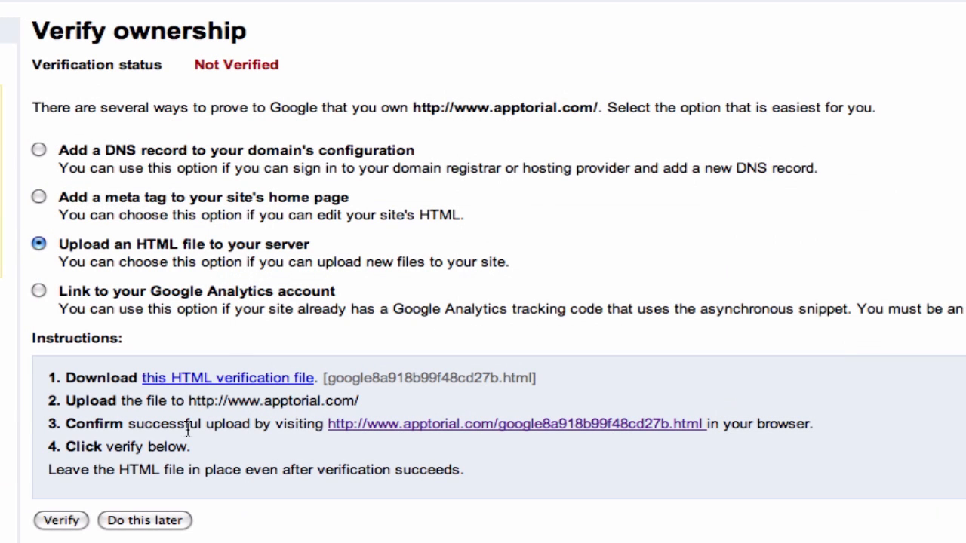
{"action": "left_click", "coordinate": [55, 521]}
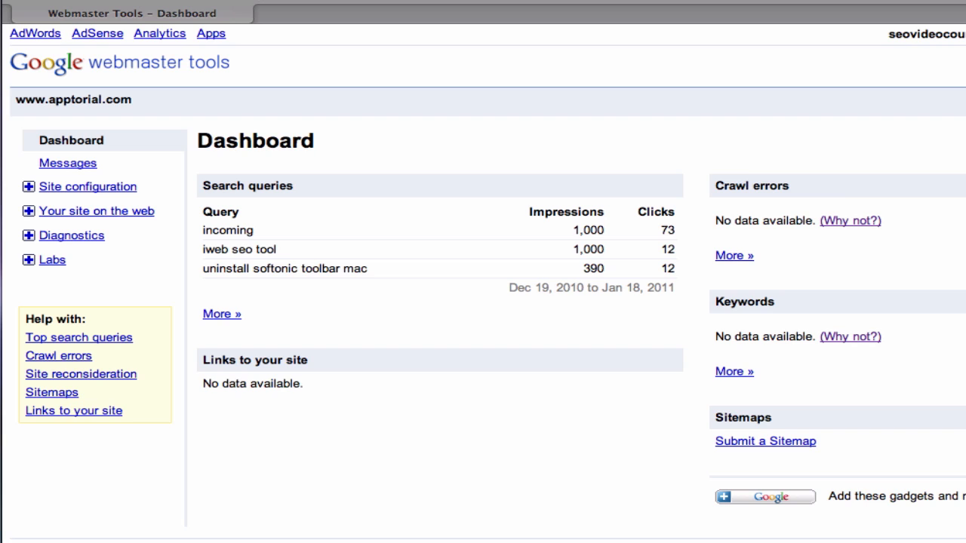
{"action": "left_click", "coordinate": [29, 188]}
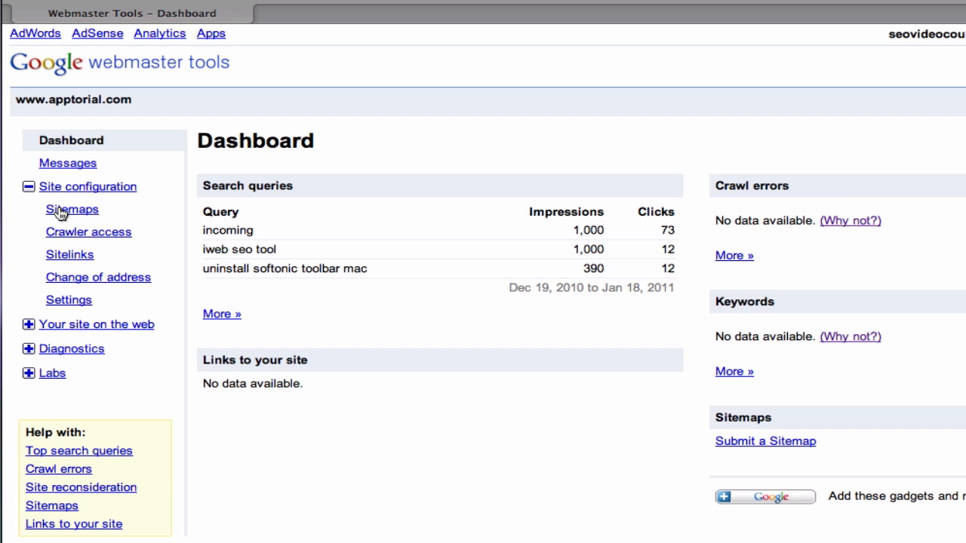
{"action": "left_click", "coordinate": [60, 212]}
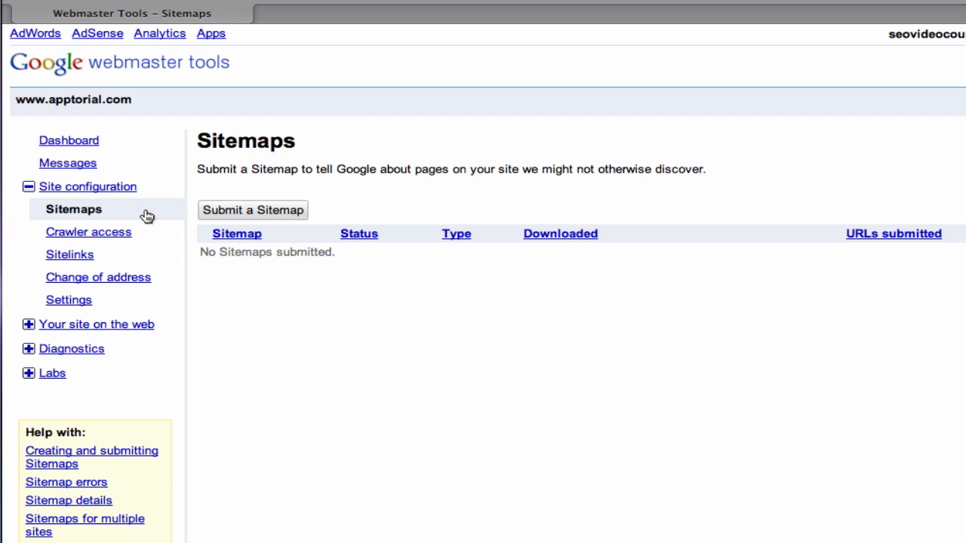
{"action": "left_click", "coordinate": [250, 212]}
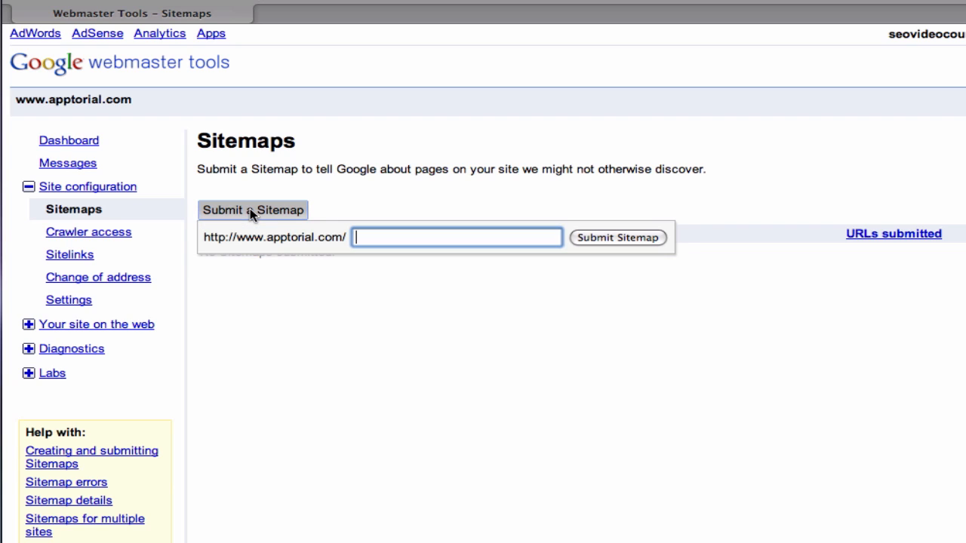
{"action": "type", "text": "sitemap.xml"}
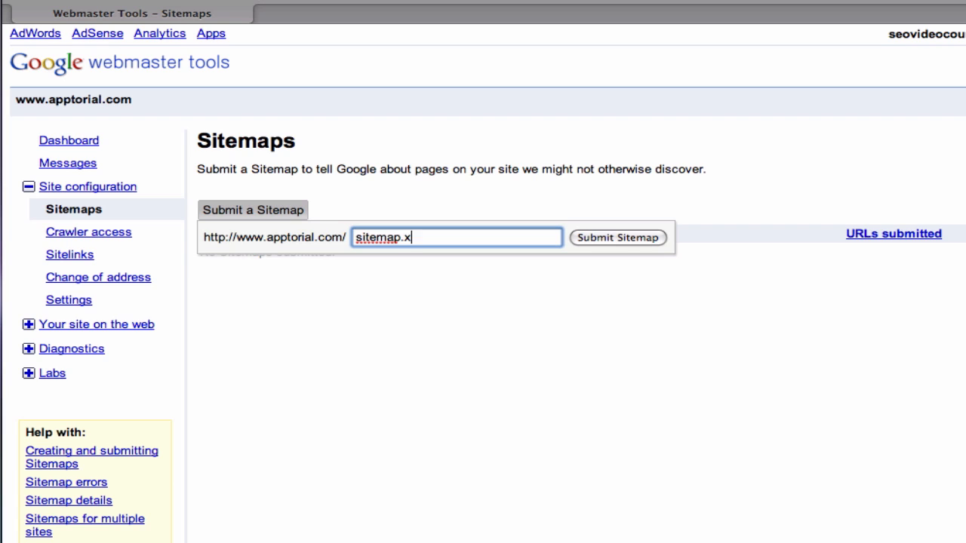
{"action": "left_click", "coordinate": [613, 238]}
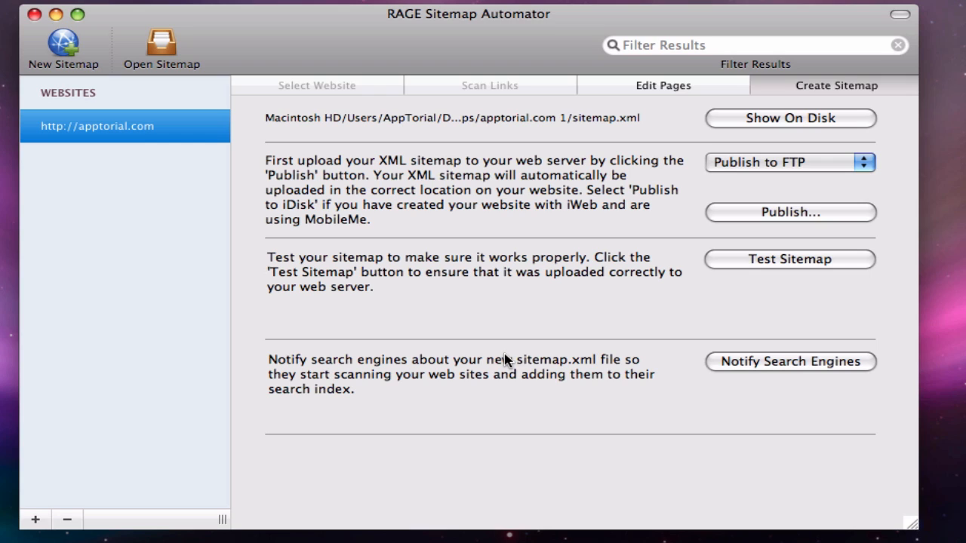
Switch to RAGE Sitemap Automator and notify the search engines about the new sitemap file
{"action": "left_click", "coordinate": [798, 367]}
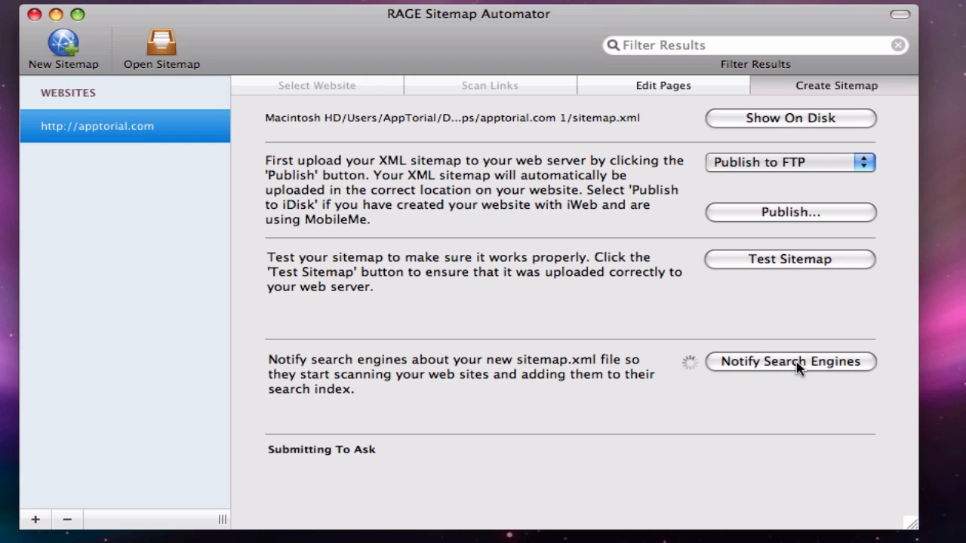